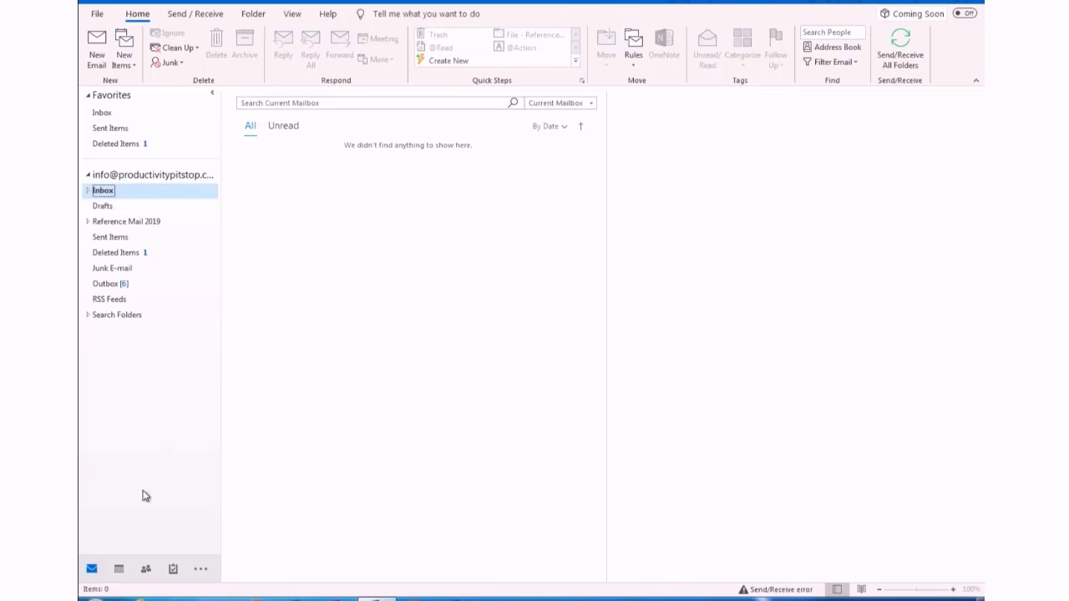
Step: Apply the Navigation Options for the maximum number of visible items and widen the folder pane enough to fit the Notes icon
mouse_move(183, 575)
click(205, 574)
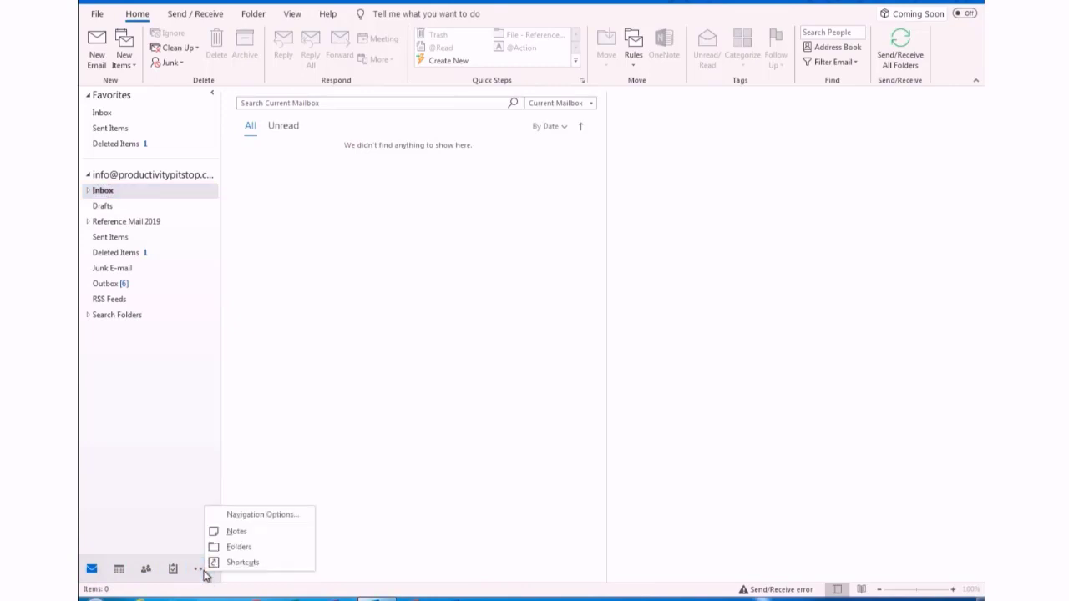
click(270, 516)
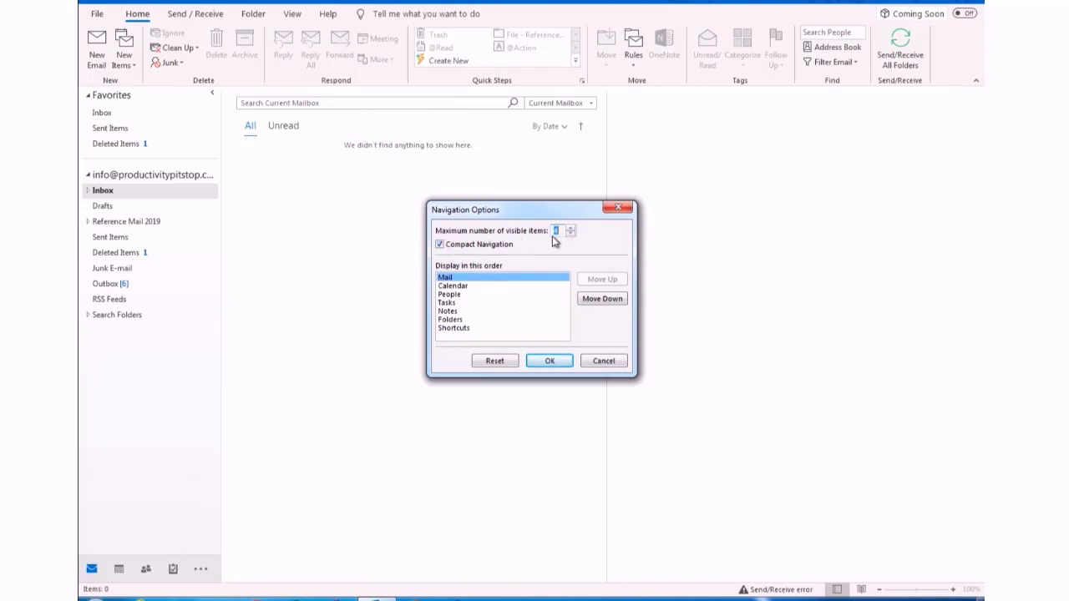
click(561, 364)
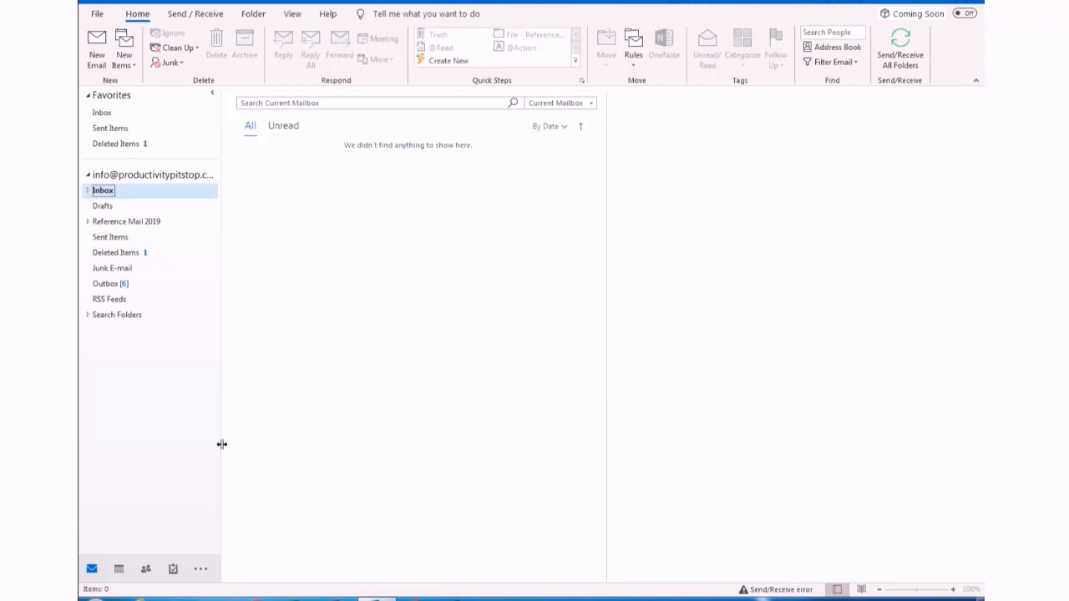
drag(223, 444, 246, 448)
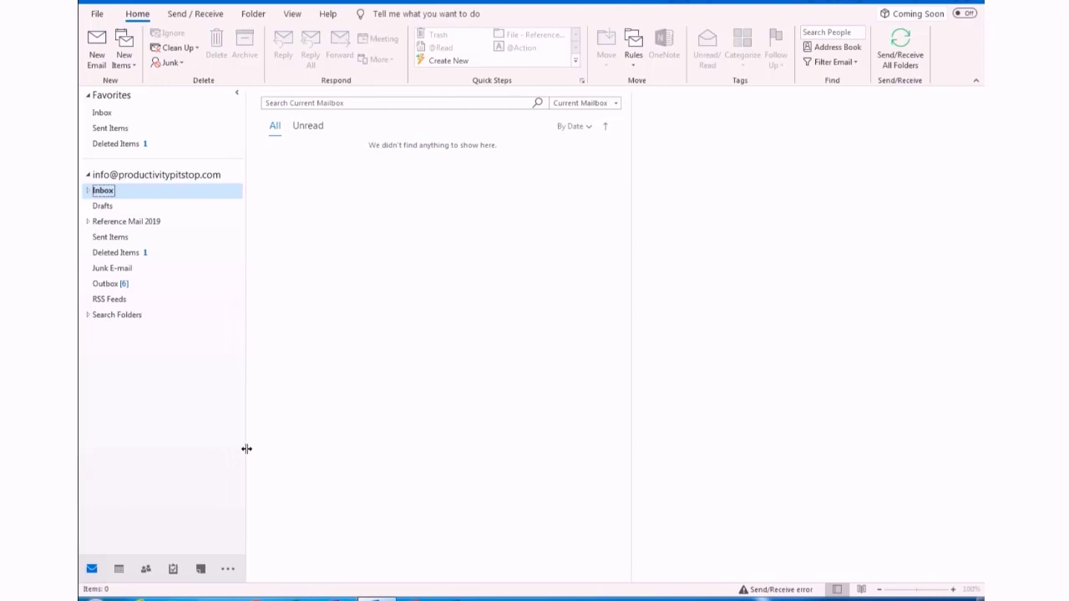
Step: Open the Notes section and create a new note, making its window somewhat smaller
click(200, 571)
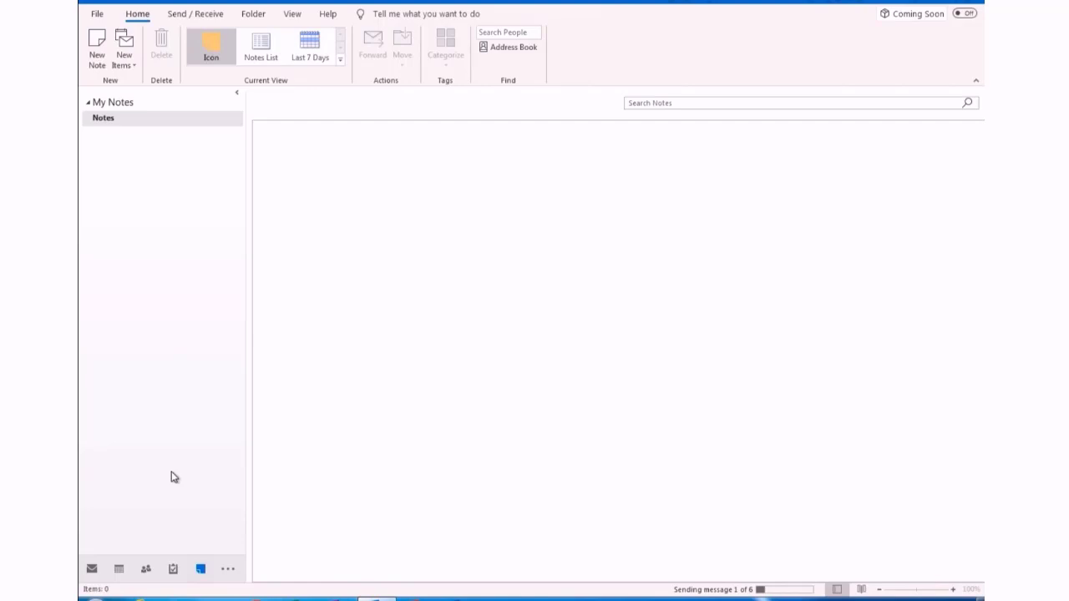
key(ctrl+shift+n)
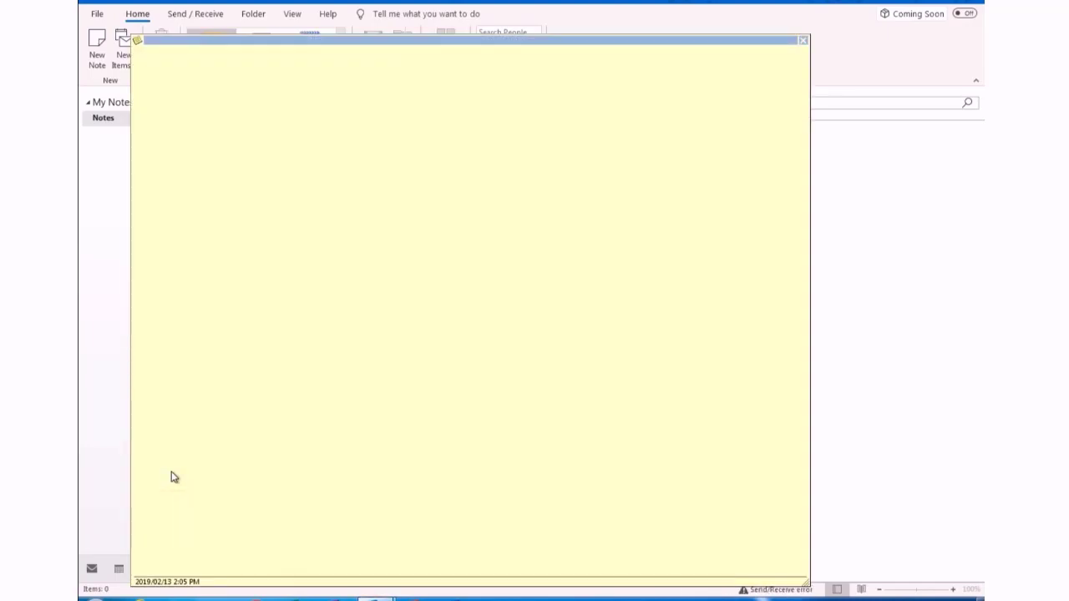
drag(807, 580, 709, 517)
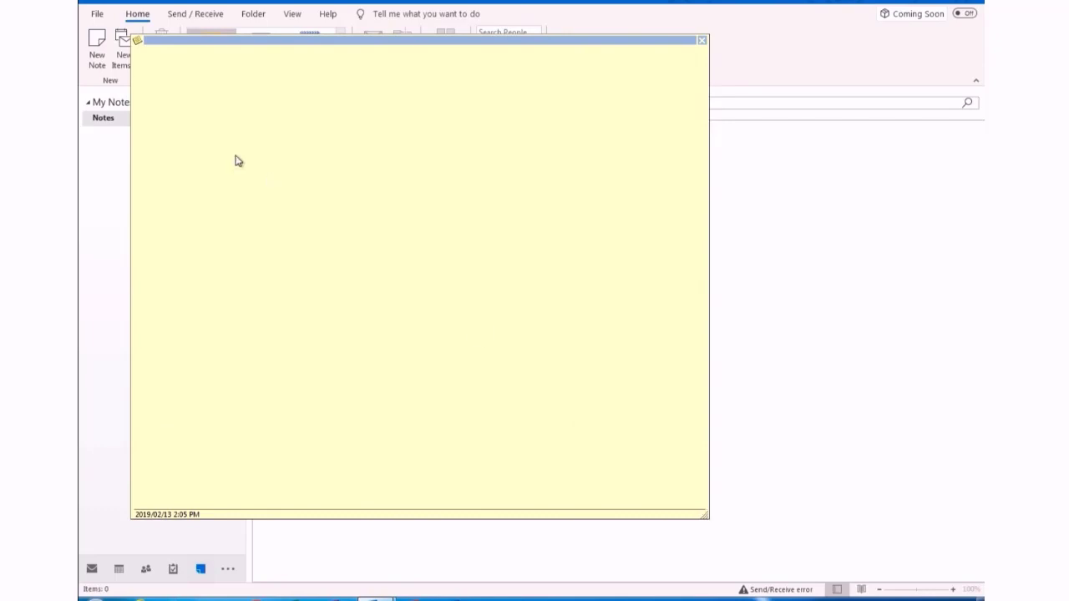
Step: Title the note "Personal Info:" and, below a blank line, add the lines "ID:" and "Passport:"
click(205, 100)
text(Personal Info:\)
key(Return)
text(\)
key(Return)
key(BackSpace)
key(BackSpace)
key(BackSpace)
key(BackSpace)
key(Return)
key(Return)
text(ID:)
key(Return)
text(Passport:)
key(Return)
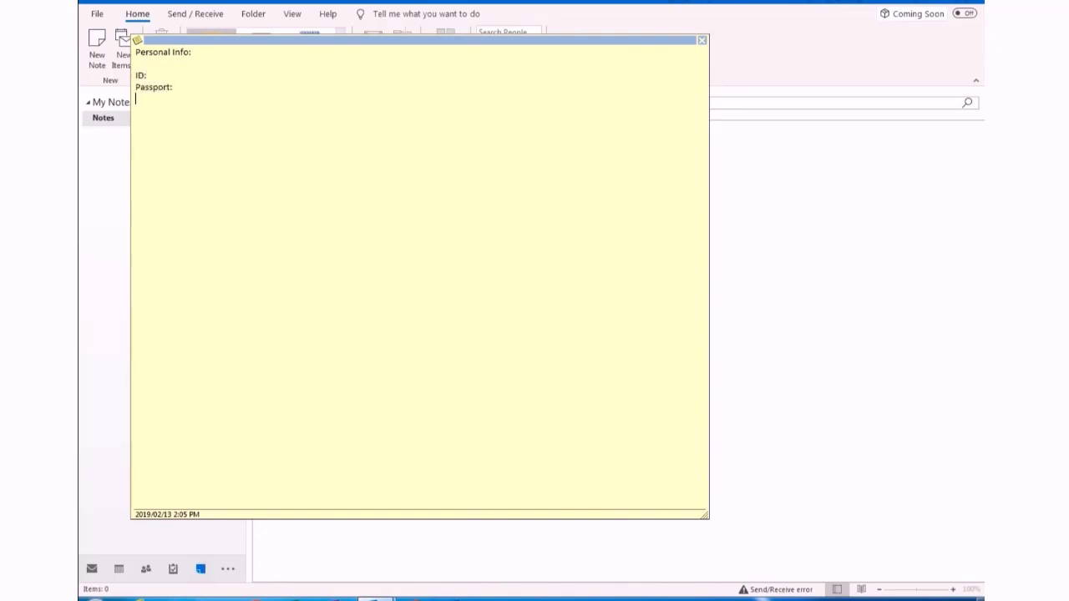
Step: Add the lines "Medical Aid:" and "Drivers:" to the Personal Info note
text(m)
key(BackSpace)
text(Medical Aid:)
key(Return)
text(Drivers:)
key(Return)
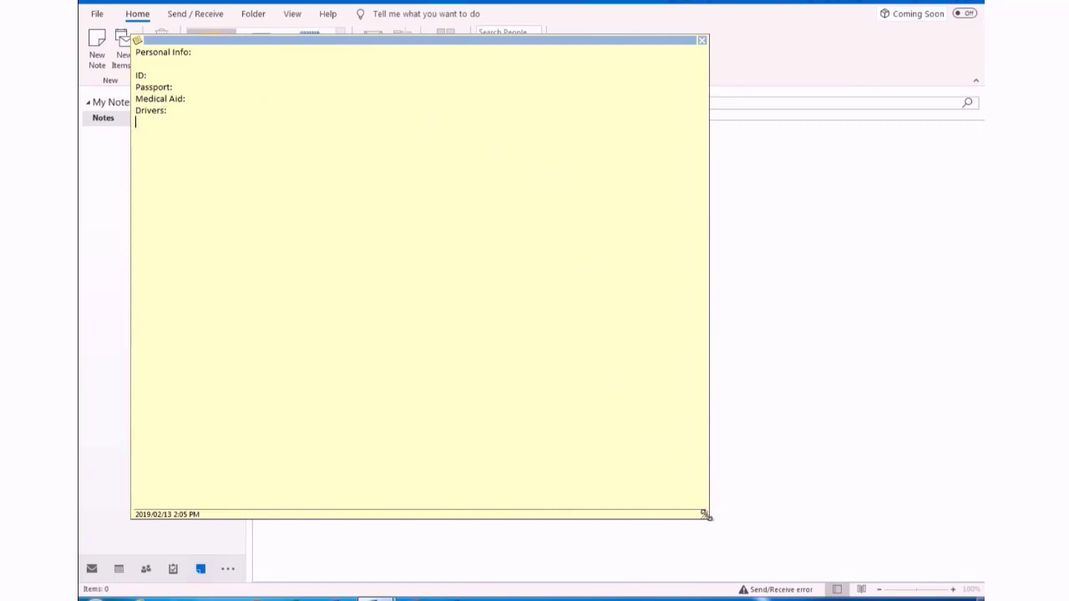
Step: Shrink the Personal Info note's window to roughly half its width, shift it slightly, and close the note
drag(704, 513, 441, 315)
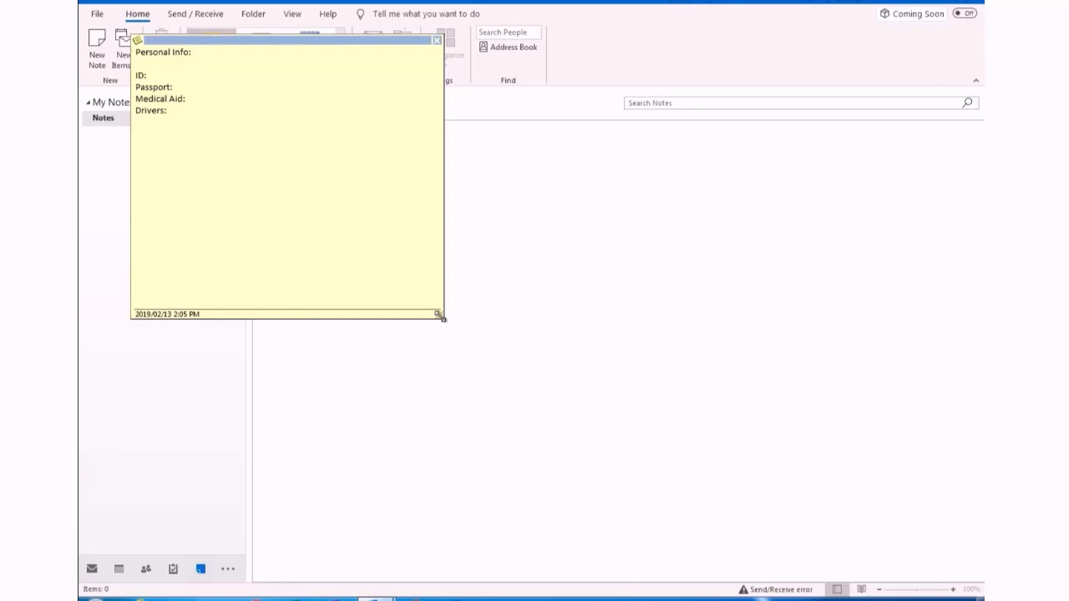
drag(332, 40, 358, 33)
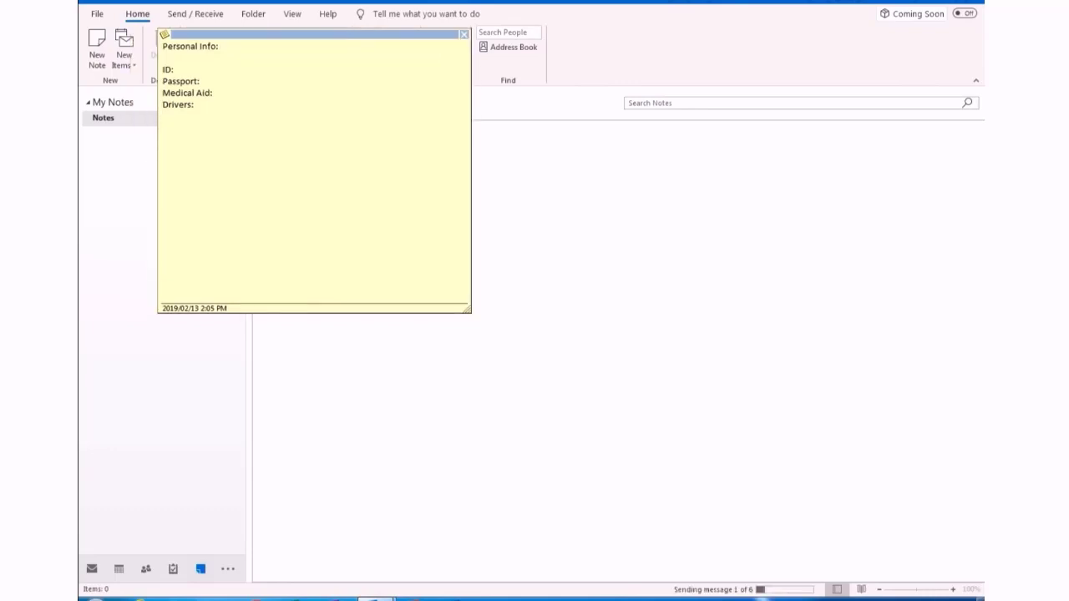
click(464, 36)
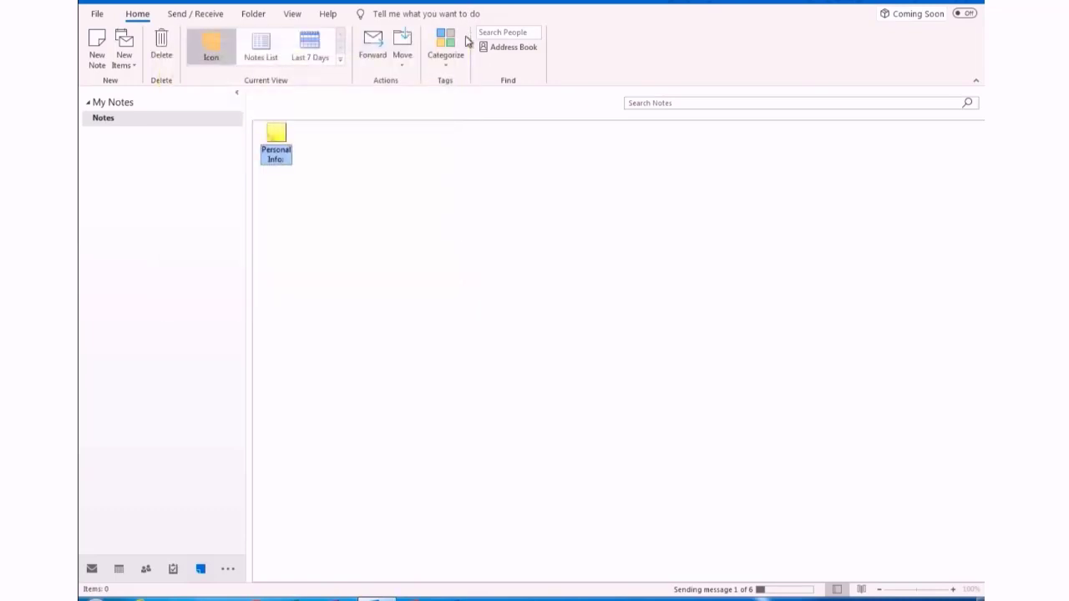
click(443, 334)
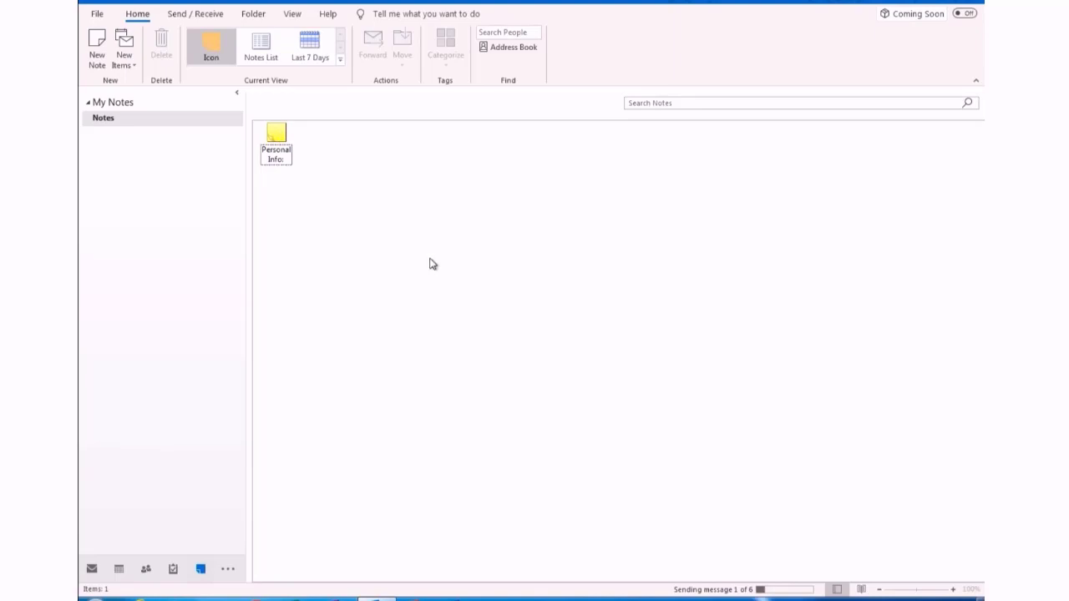
Step: Create a second note titled "Business info:" followed by a blank line
key(ctrl+n)
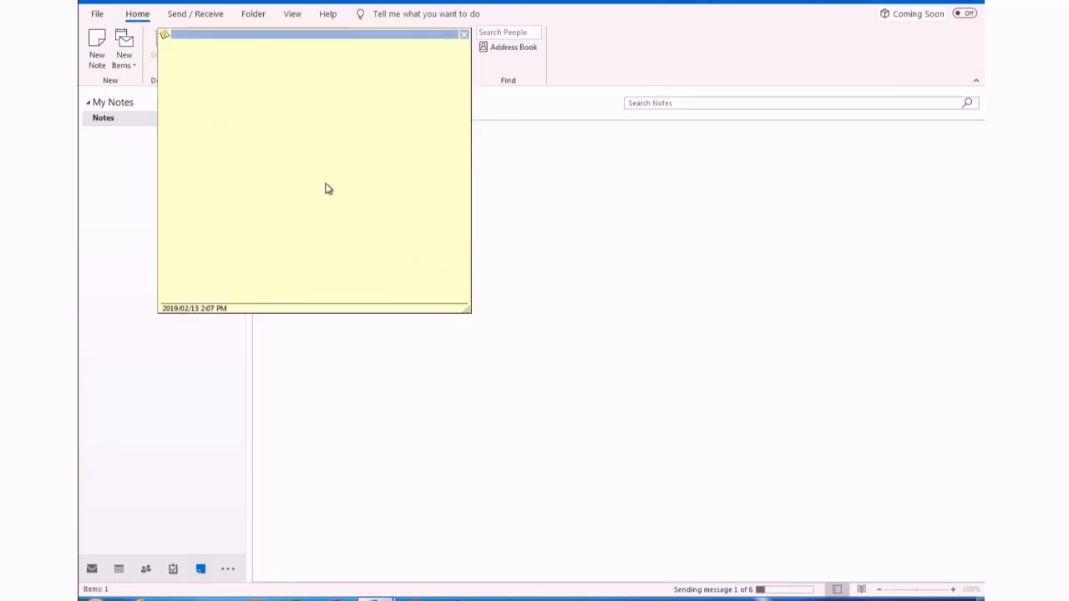
text(B)
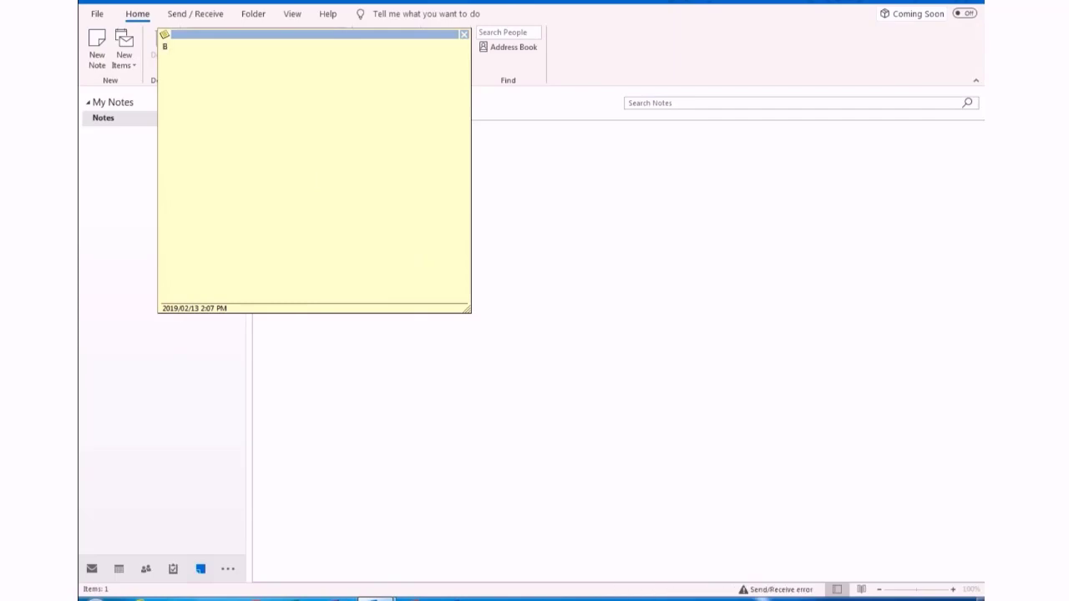
text(usiness info:)
key(Return)
key(Return)
Step: Add the lines "VAT:" and "REG:" to the Business info note and close it
text(VAT:)
key(Return)
text(REF:)
key(BackSpace)
key(BackSpace)
text(G:)
click(464, 34)
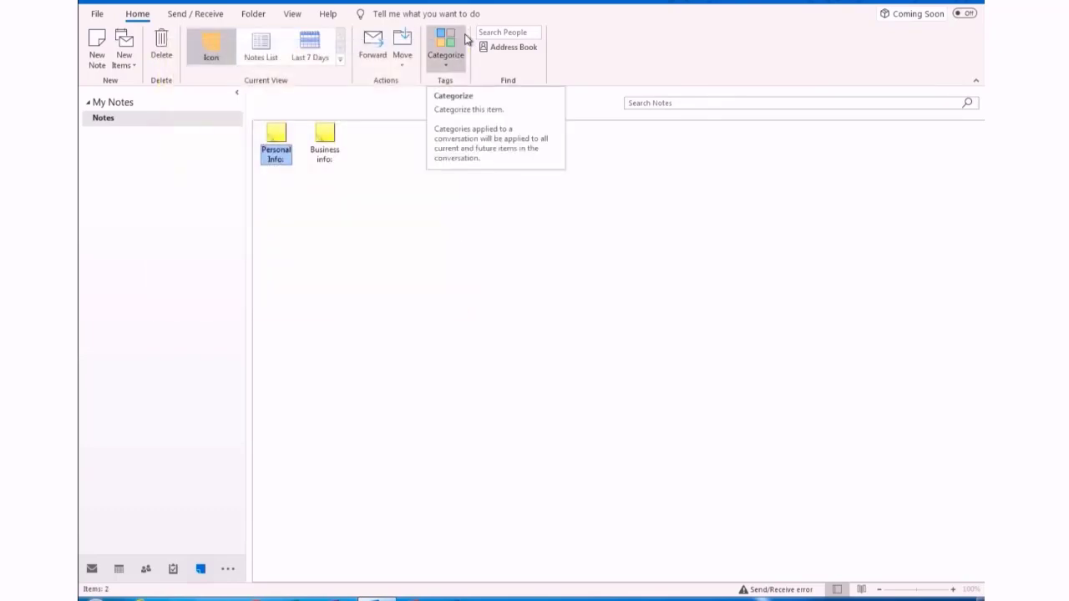
click(474, 232)
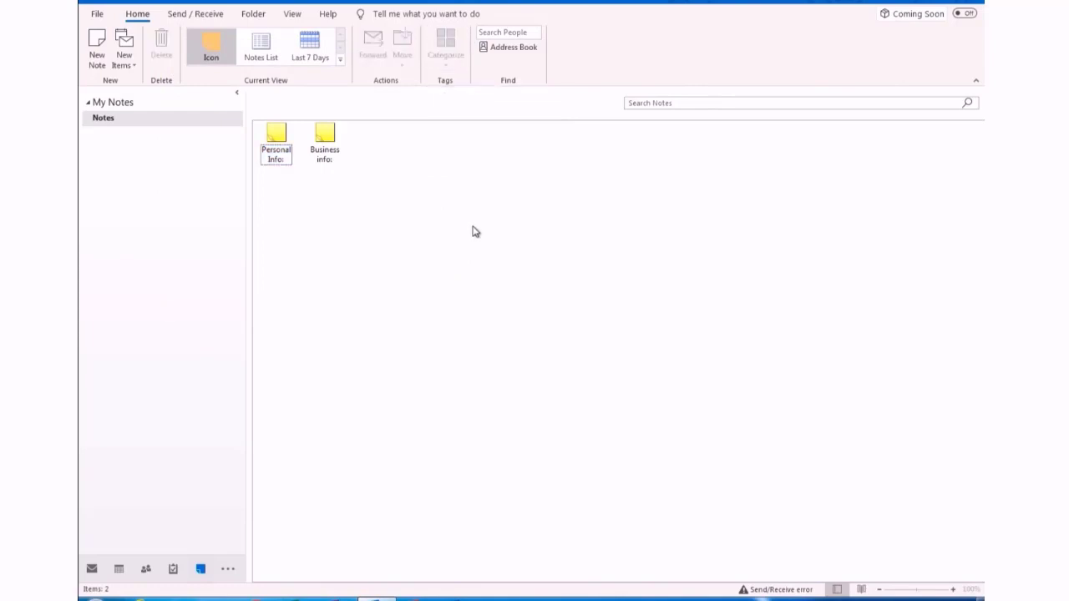
Step: Create a third note titled "Personal Banking" with blank lines below the title
double_click(473, 231)
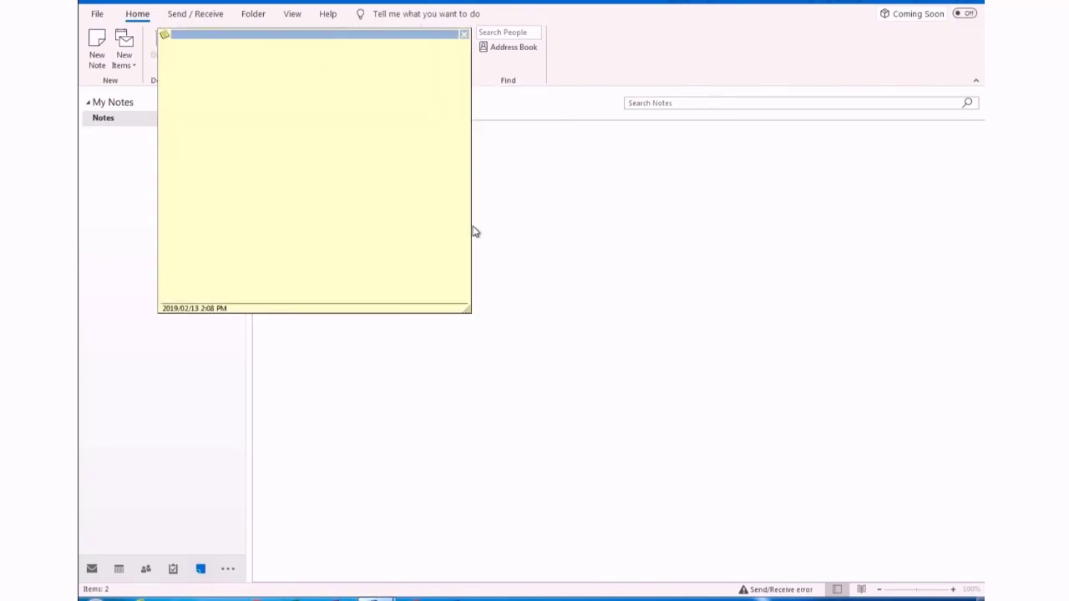
text(Personal Banking)
key(Return)
key(BackSpace)
key(Return)
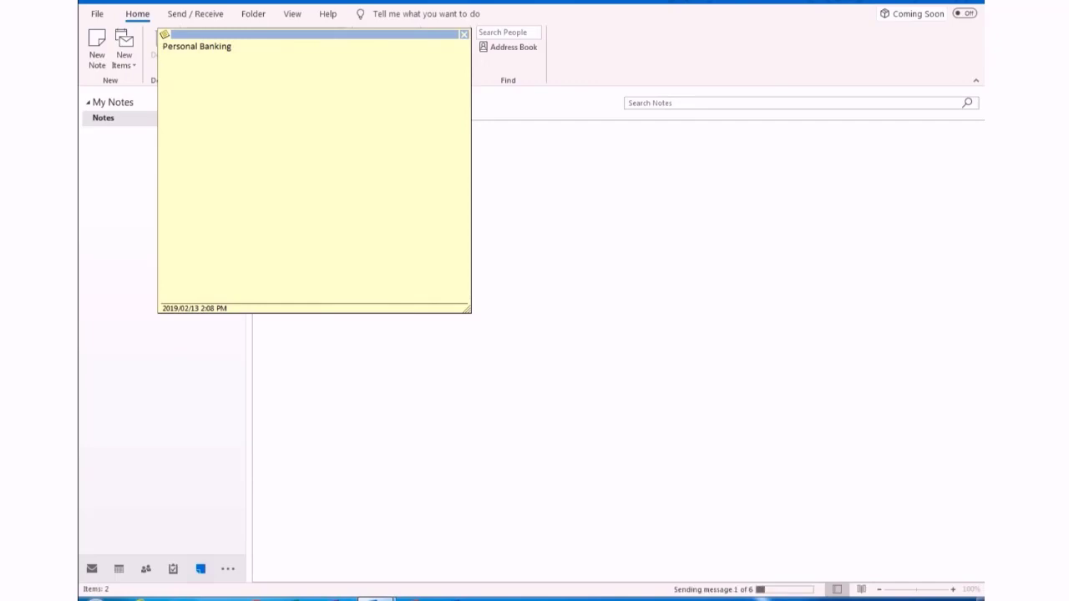
Step: Add the account number, bank ABSA, bank code and account type Savings to the Personal Banking note, and close it
text(Account: 123123123)
key(Return)
text(Bank: )
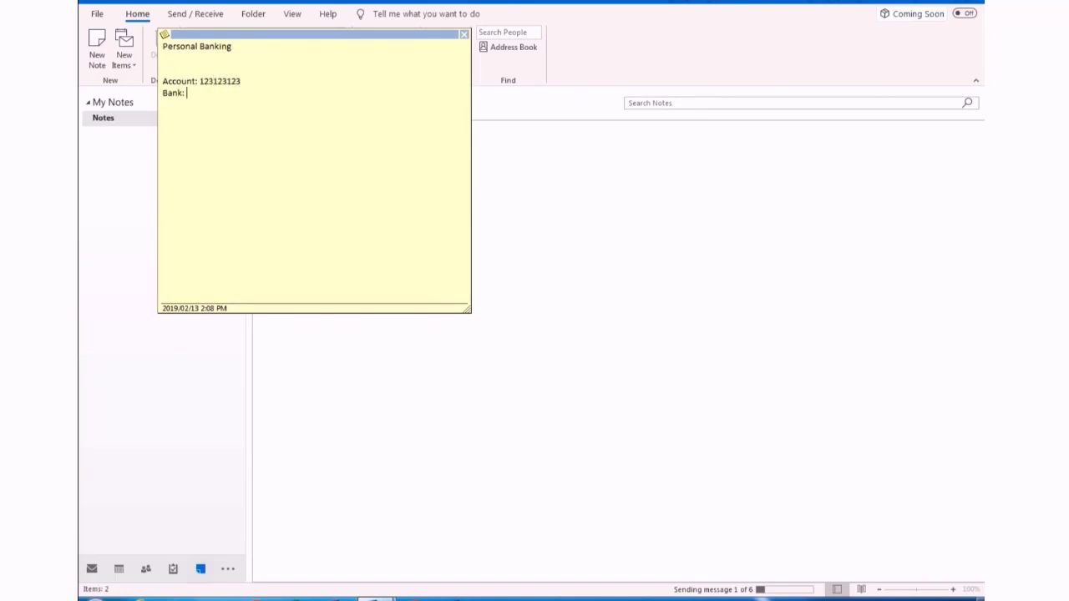
text(ABSA )
text(Code: 234234)
key(Return)
text(Savigns)
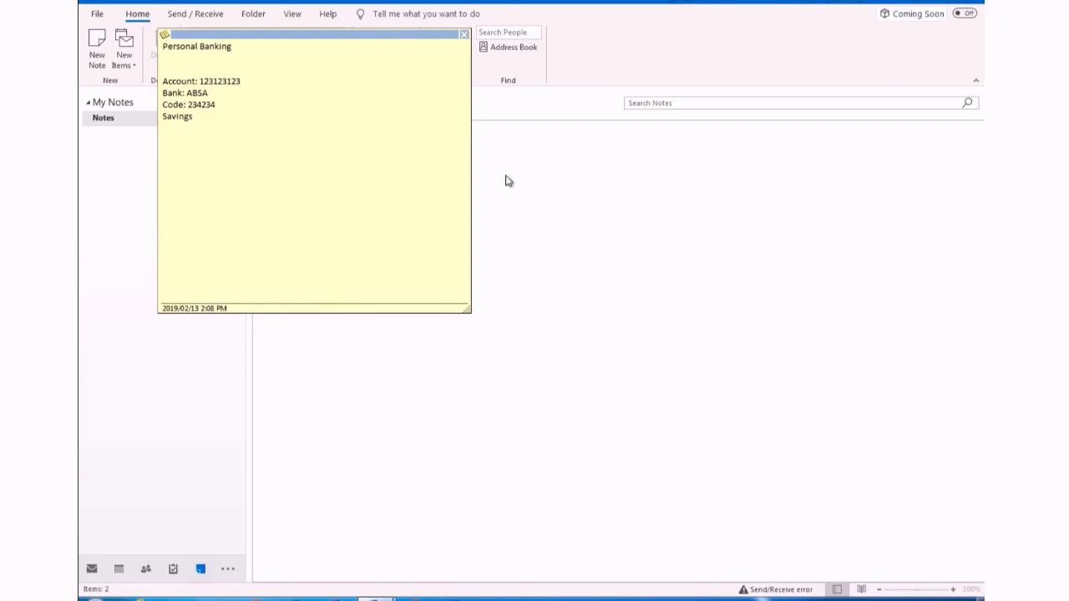
click(464, 34)
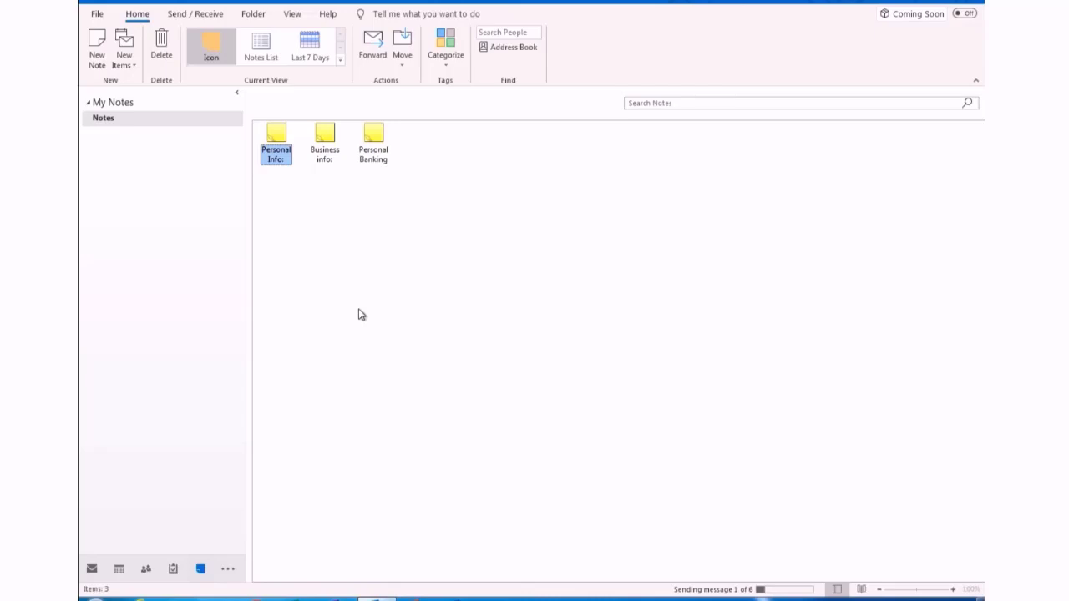
Step: Show the notes in the Notes List view with the Reading Pane set to Right
click(256, 55)
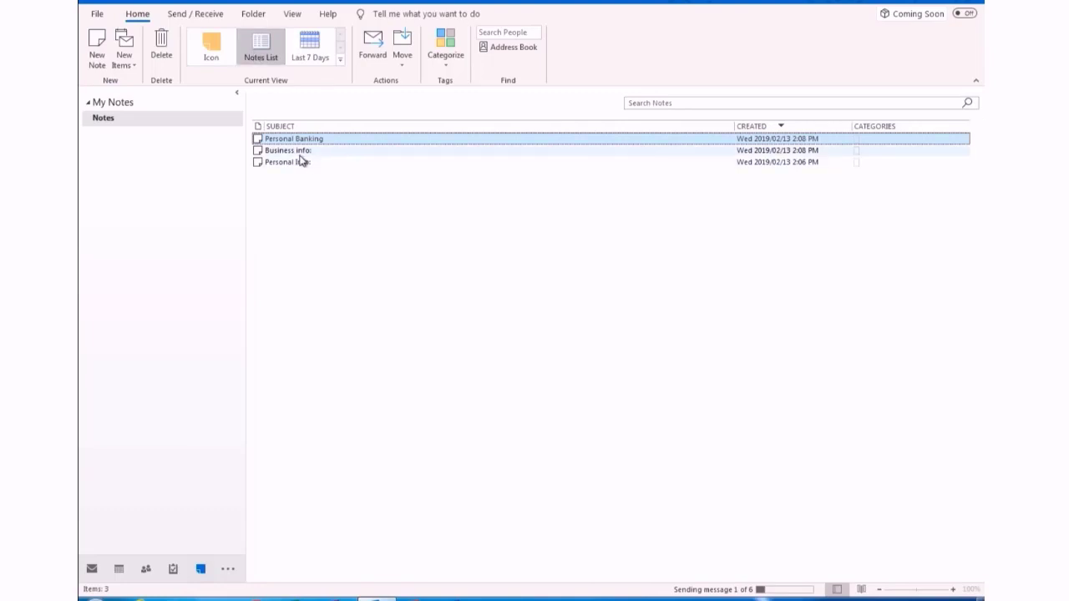
click(292, 15)
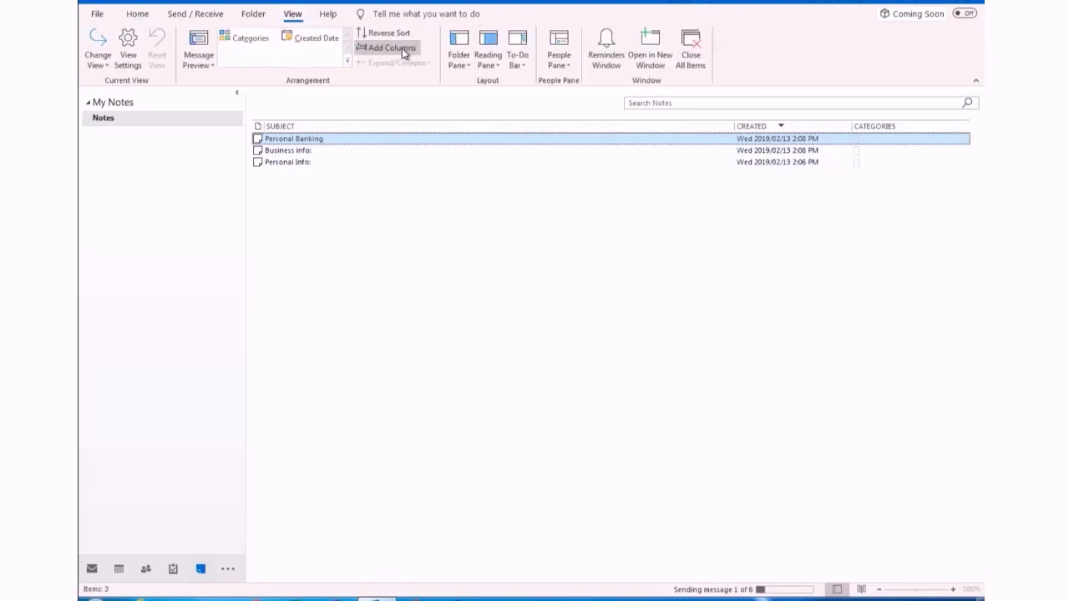
click(489, 64)
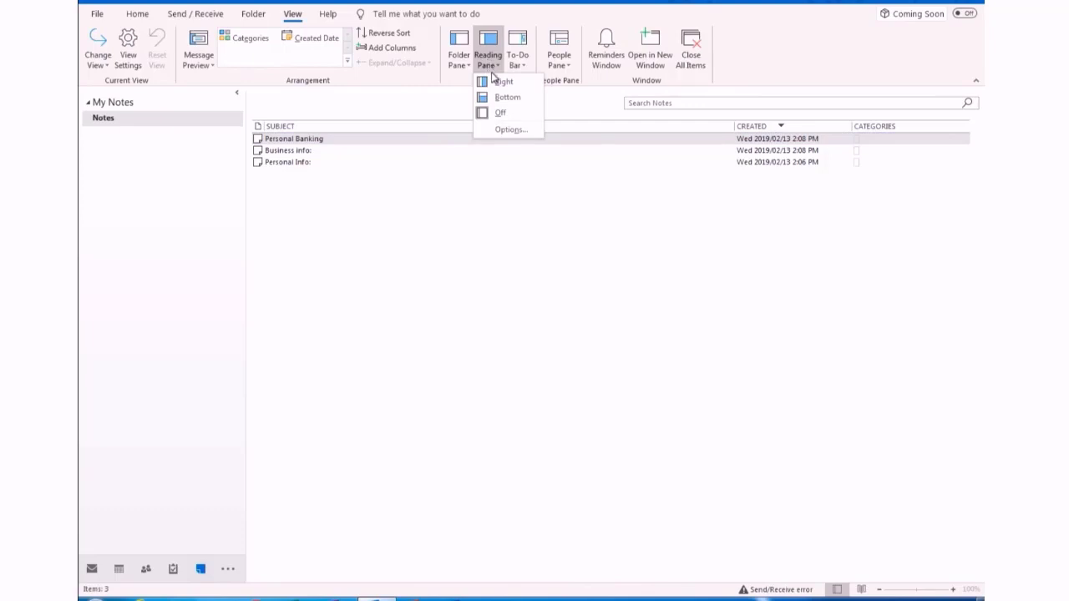
click(500, 81)
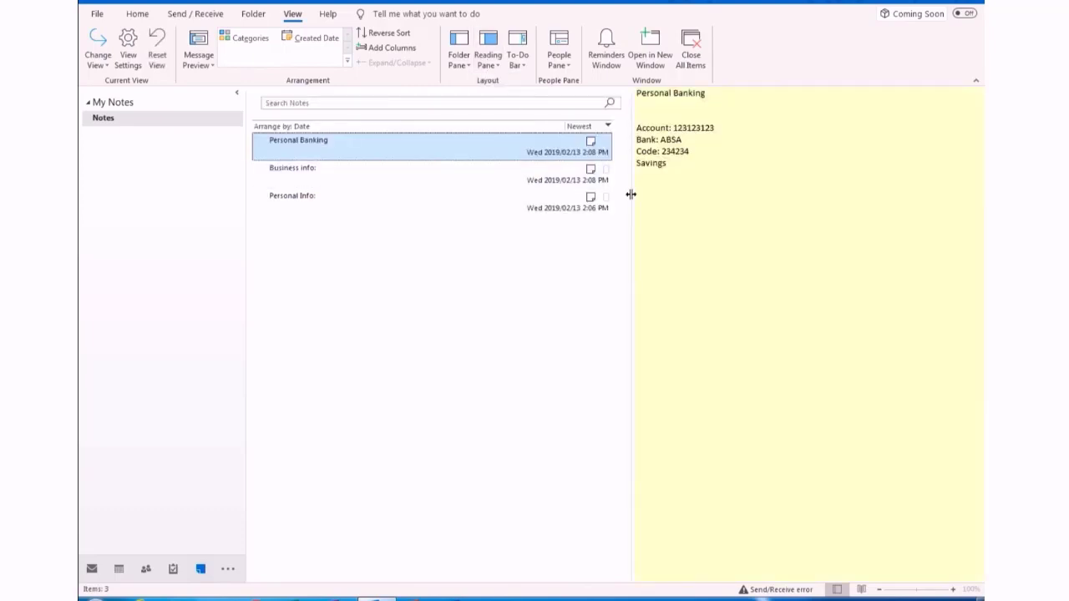
Step: Widen the reading pane and preview the Business info note in it
drag(631, 194, 556, 187)
click(338, 184)
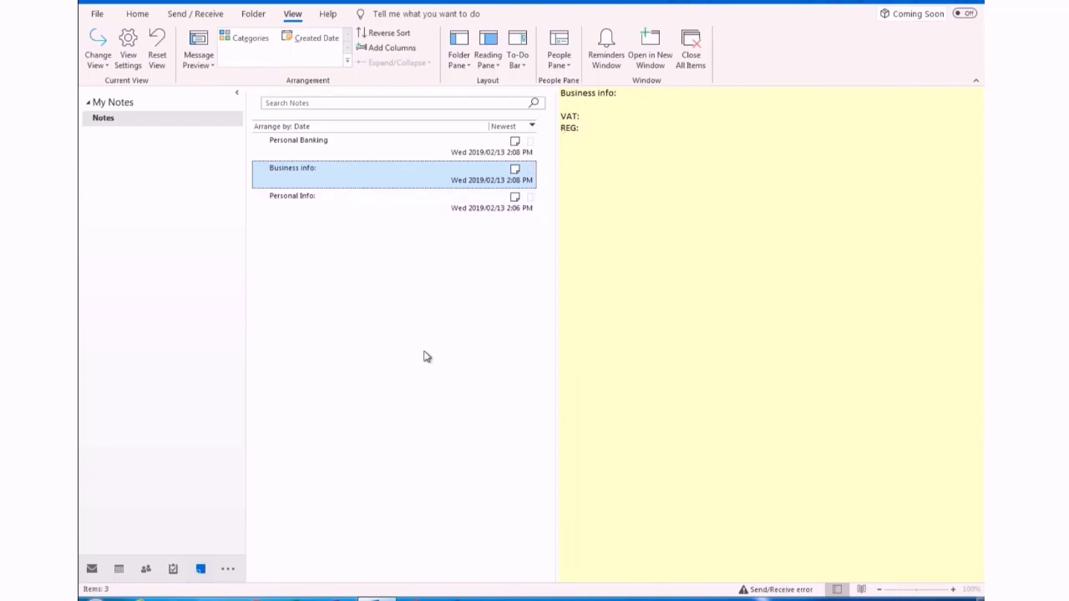
Step: Create a new email from the account, bank, code and Savings lines of the Personal Banking note, and discard the message unsaved
click(384, 156)
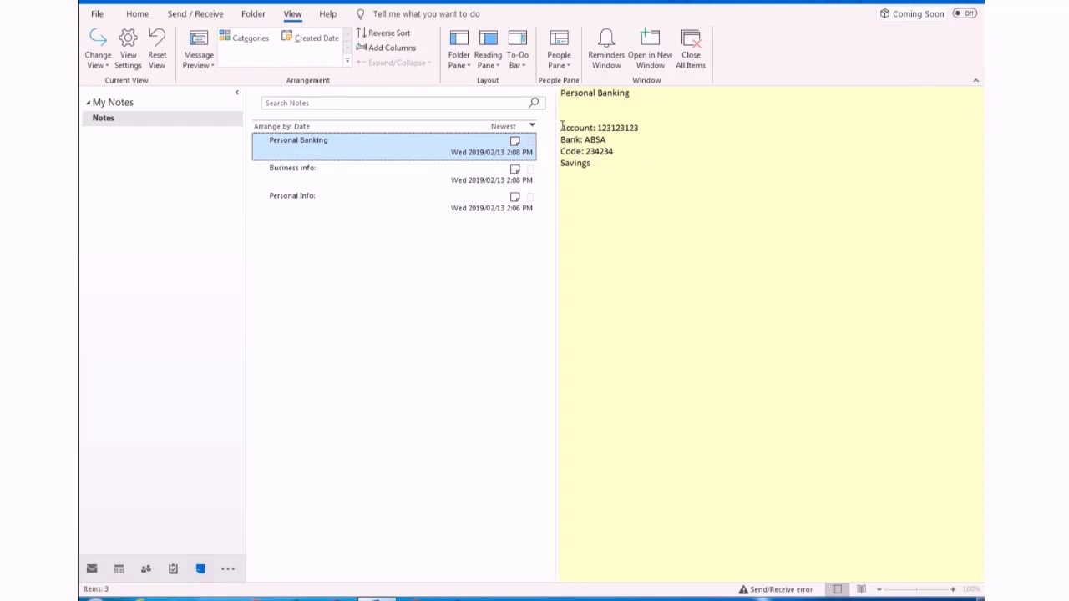
drag(559, 128, 624, 181)
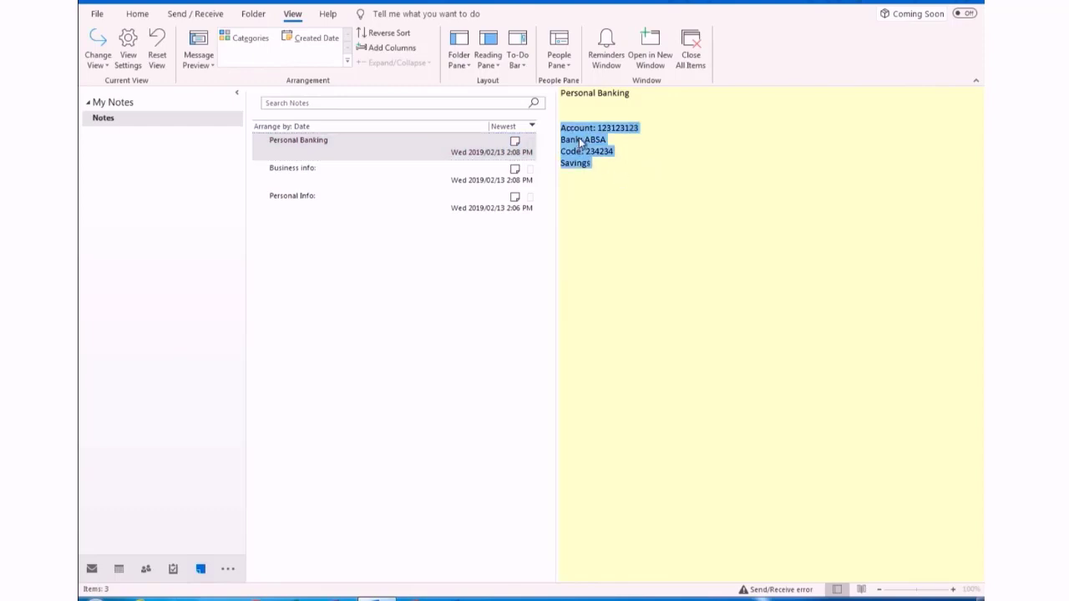
drag(578, 138, 92, 569)
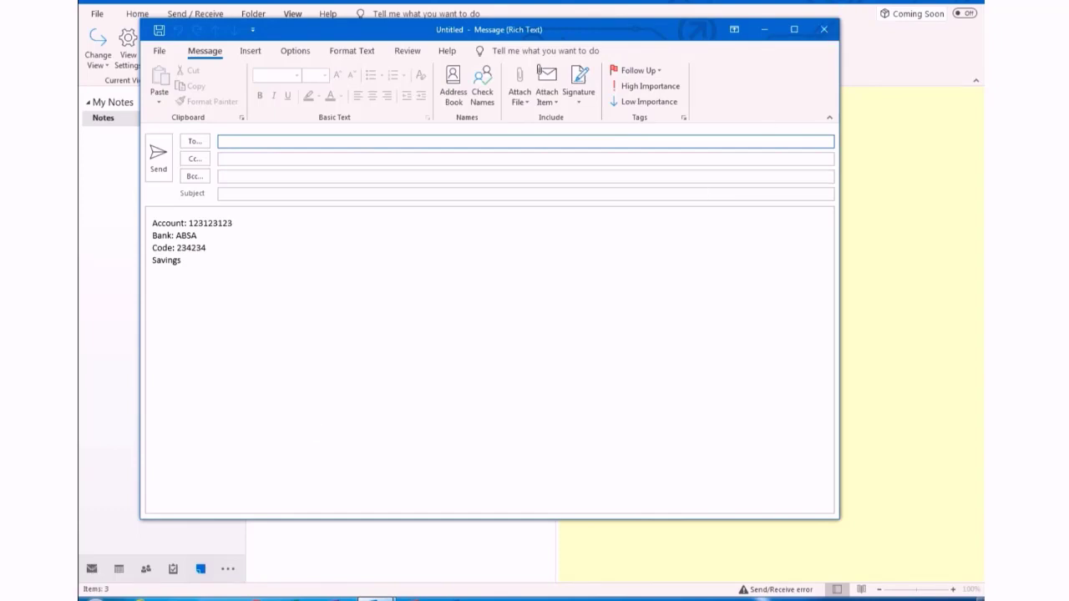
click(824, 29)
click(525, 334)
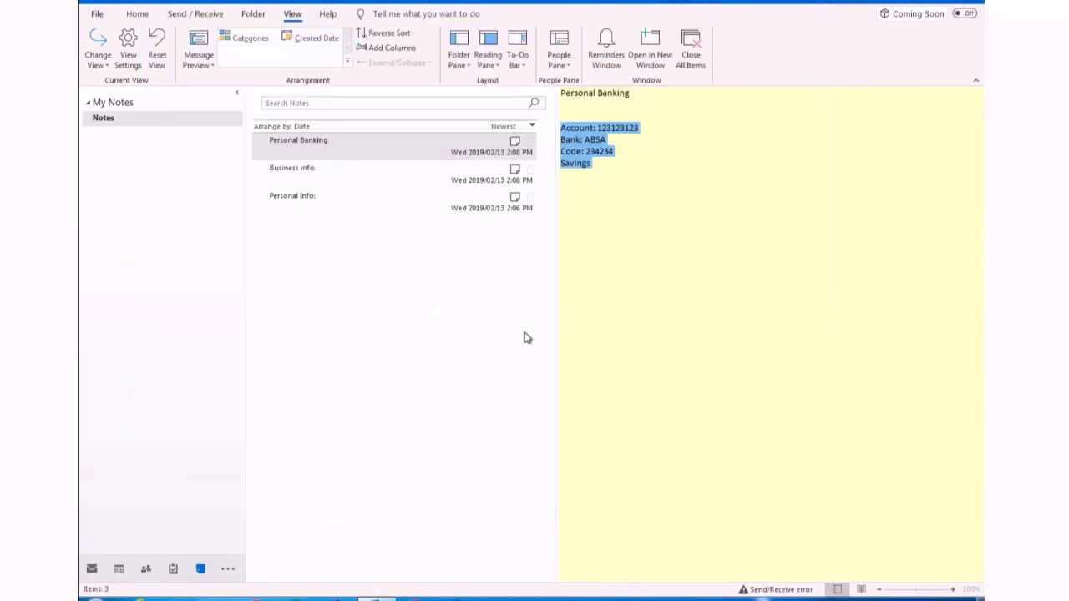